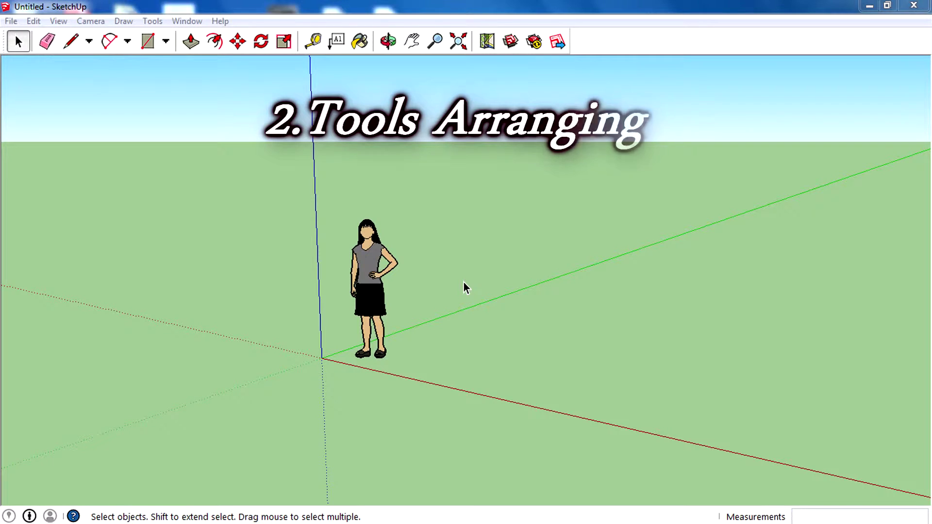
- In the Toolbars dialog, turn on Large Tool Set and turn off Getting Started
left_click(58, 21)
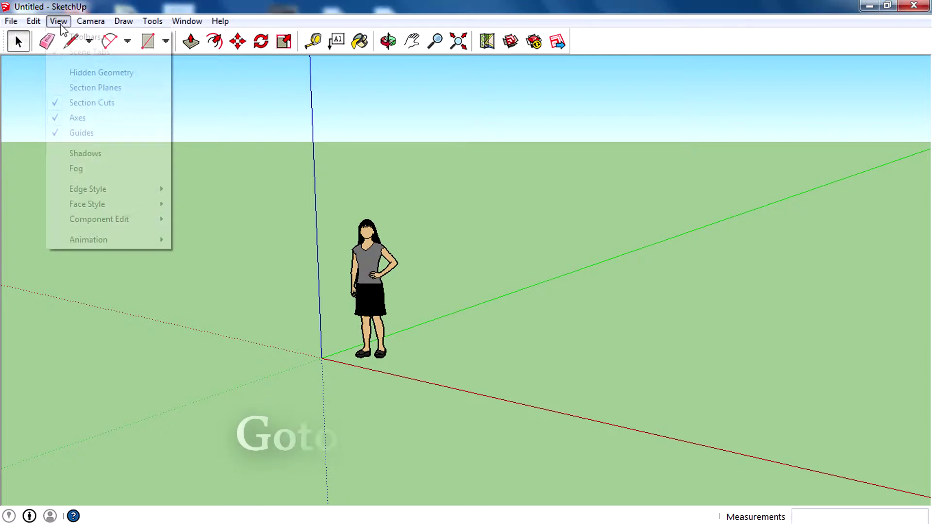
left_click(83, 35)
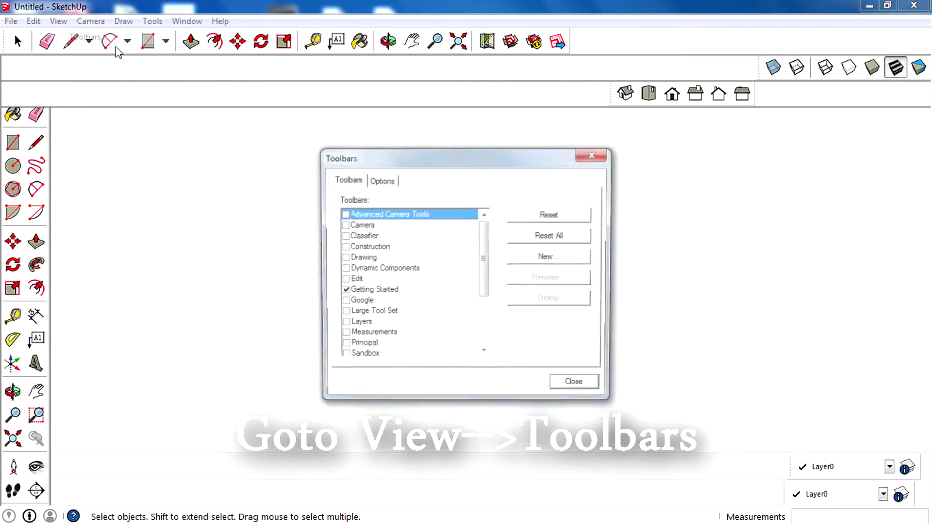
left_click_drag(395, 156, 464, 133)
left_click_drag(556, 240, 555, 266)
left_click(414, 248)
left_click(414, 226)
- Also turn on the Solid Tools, Standard, Styles and Views toolbars, then close the dialog
left_click_drag(558, 258, 557, 285)
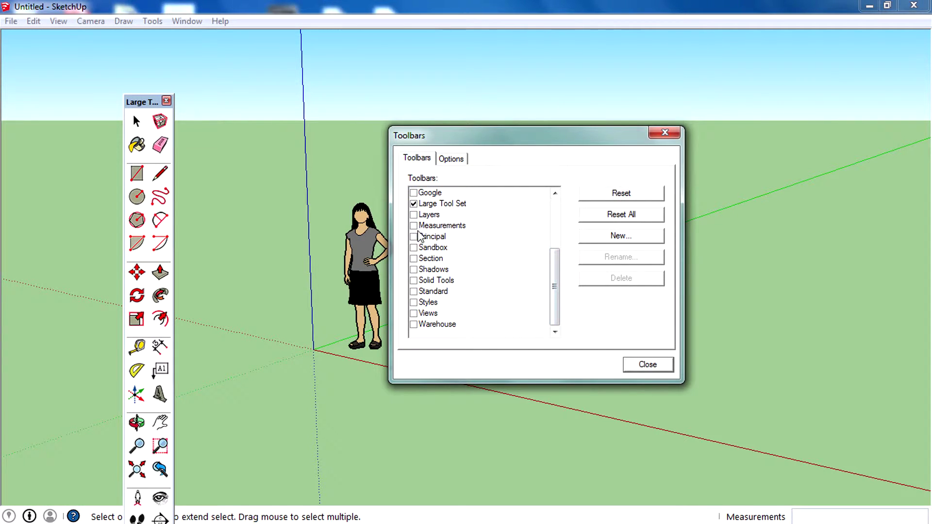
left_click(414, 280)
left_click(414, 291)
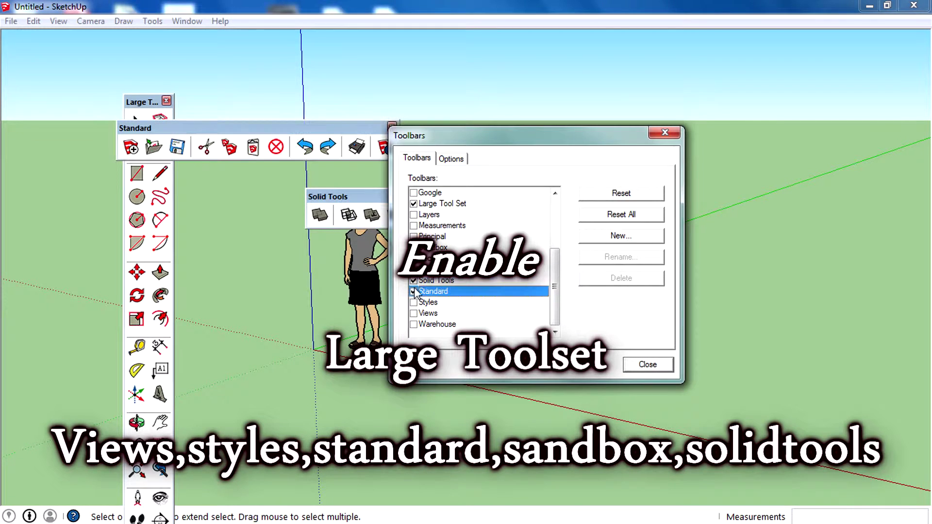
left_click(414, 303)
left_click(414, 313)
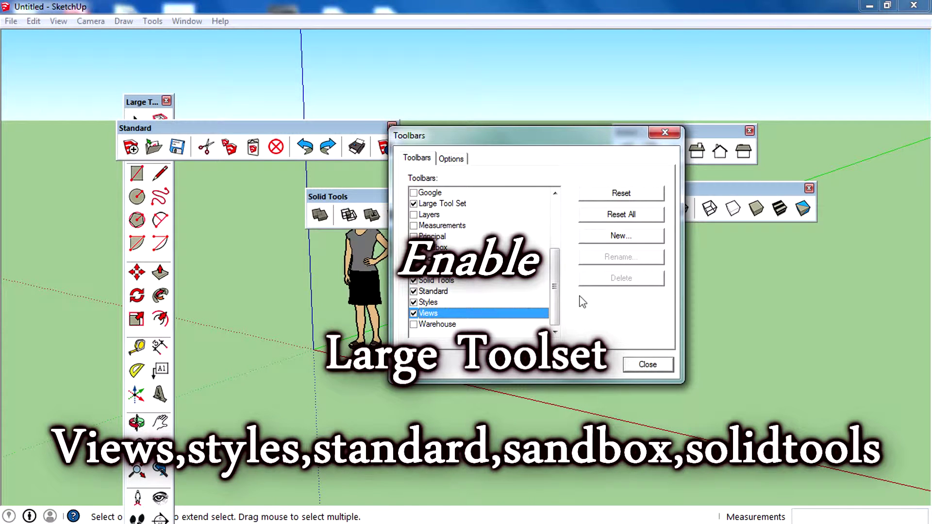
mouse_move(556, 311)
left_mouse_down()
mouse_move(562, 270)
mouse_move(562, 316)
left_mouse_up()
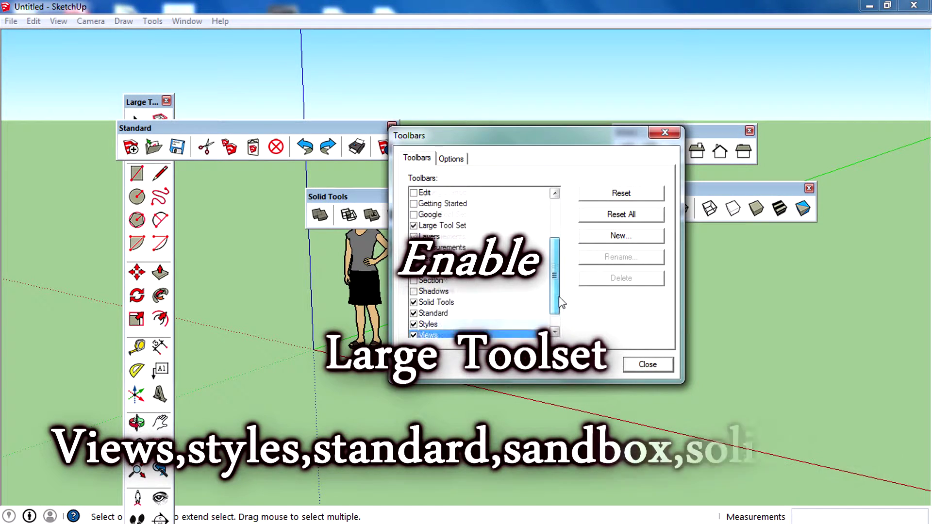
left_click(647, 365)
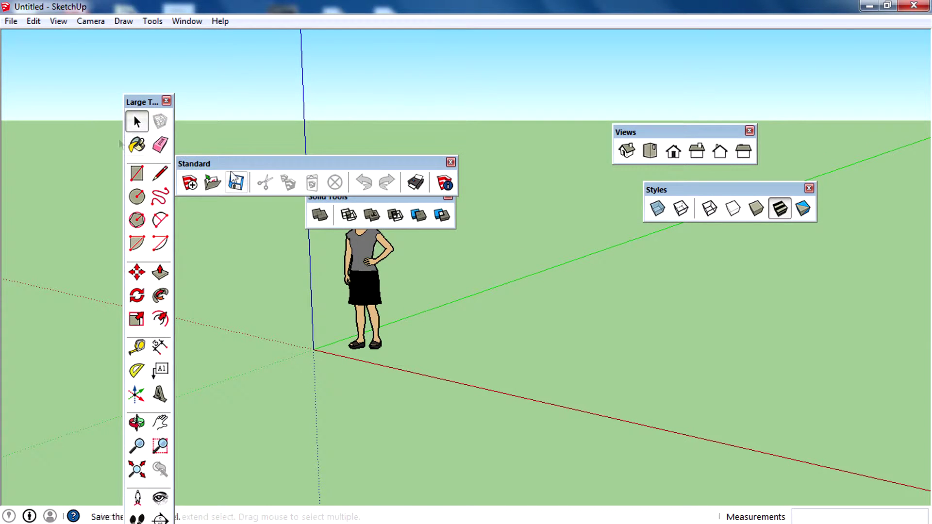
- Dock Large Tool Set on the left edge and Standard, Solid Tools, Views, Styles across the top
left_click_drag(203, 165, 45, 29)
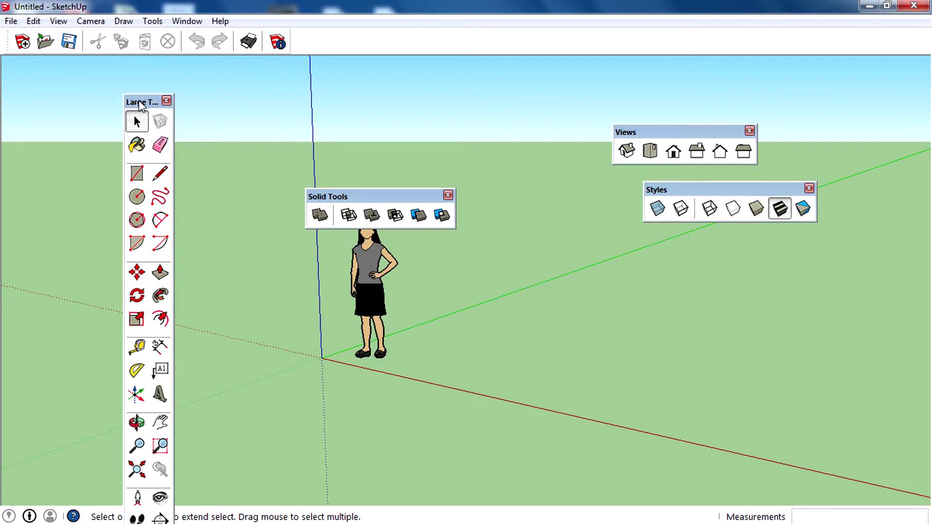
left_click_drag(139, 103, 2, 53)
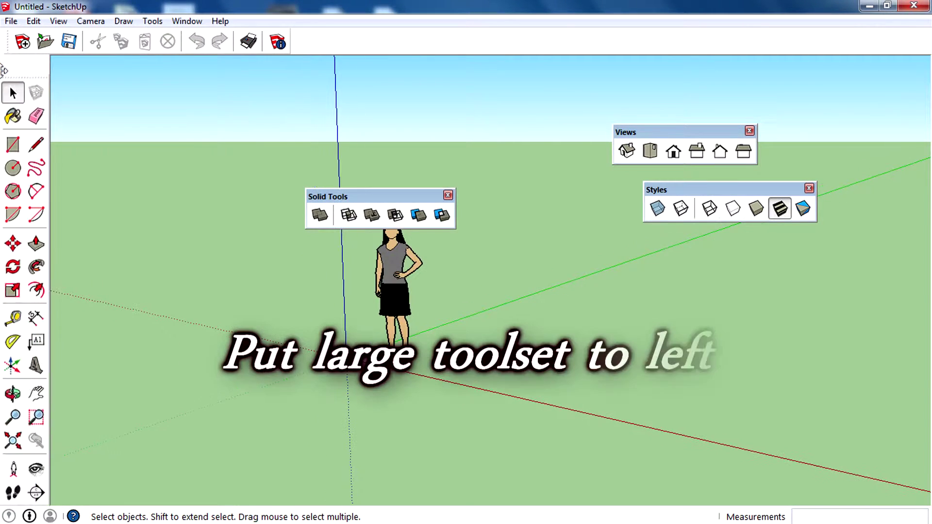
left_click_drag(330, 196, 321, 27)
left_click_drag(650, 128, 485, 54)
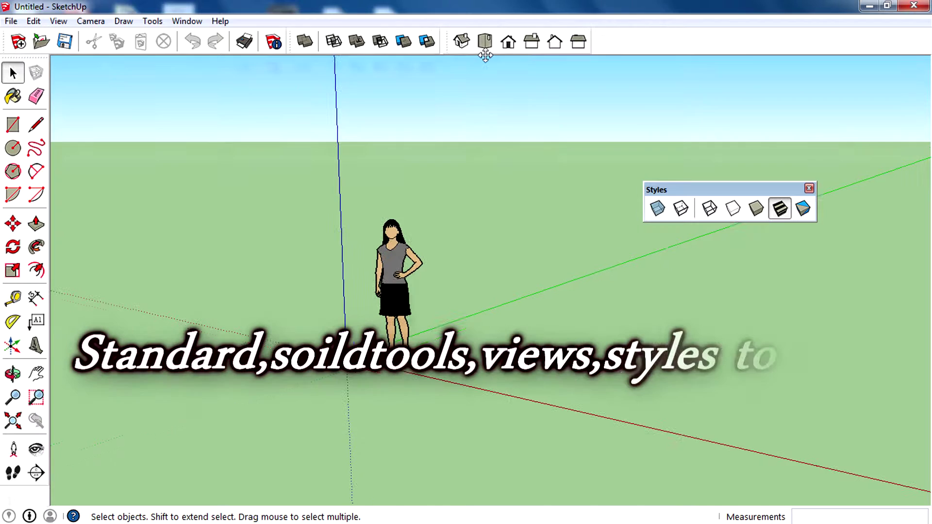
left_click_drag(679, 190, 792, 30)
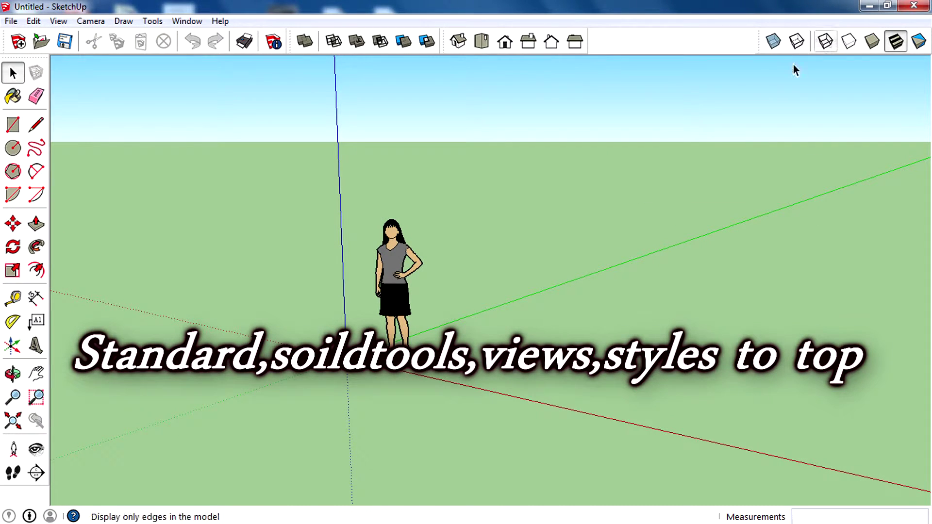
left_click(66, 21)
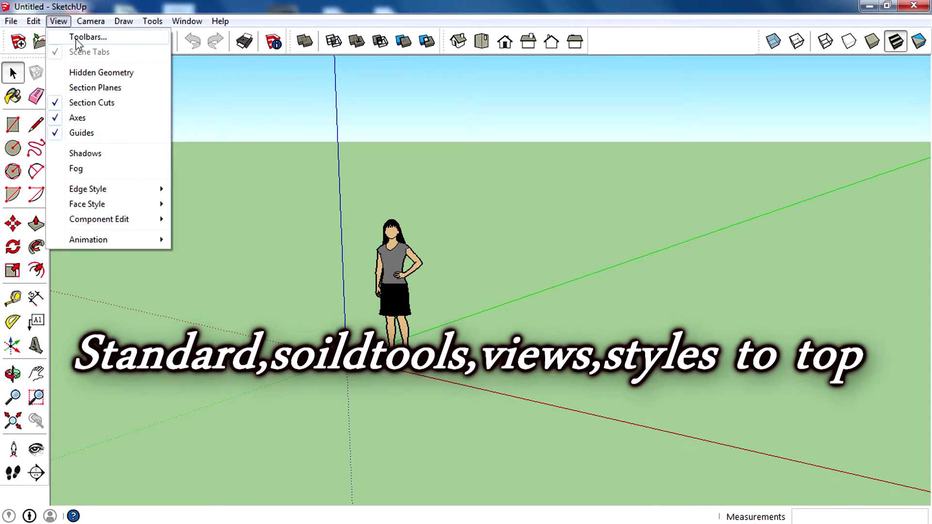
- Enable the Sandbox toolbar and dock it in the top row between Views and Styles
left_click(87, 37)
scroll(488, 286, "down", 2)
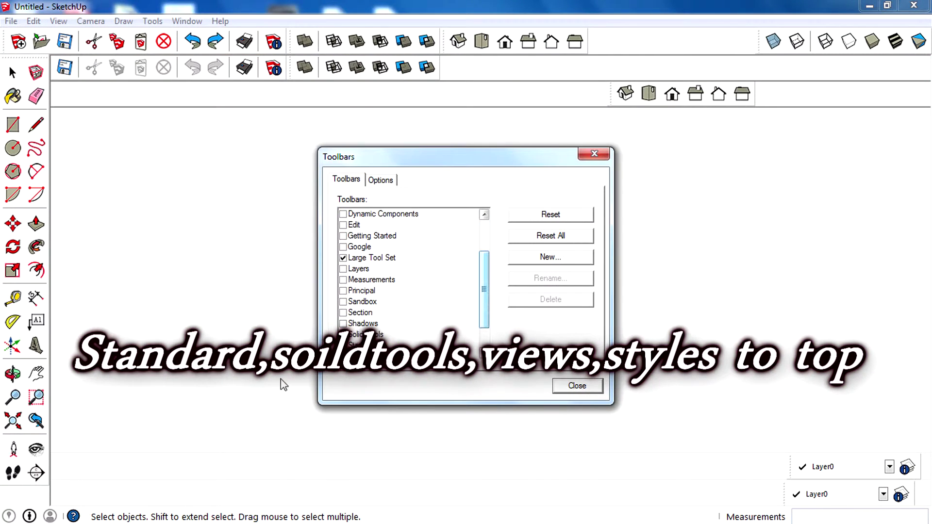
mouse_move(487, 305)
left_mouse_down()
mouse_move(486, 330)
mouse_move(485, 300)
left_mouse_up()
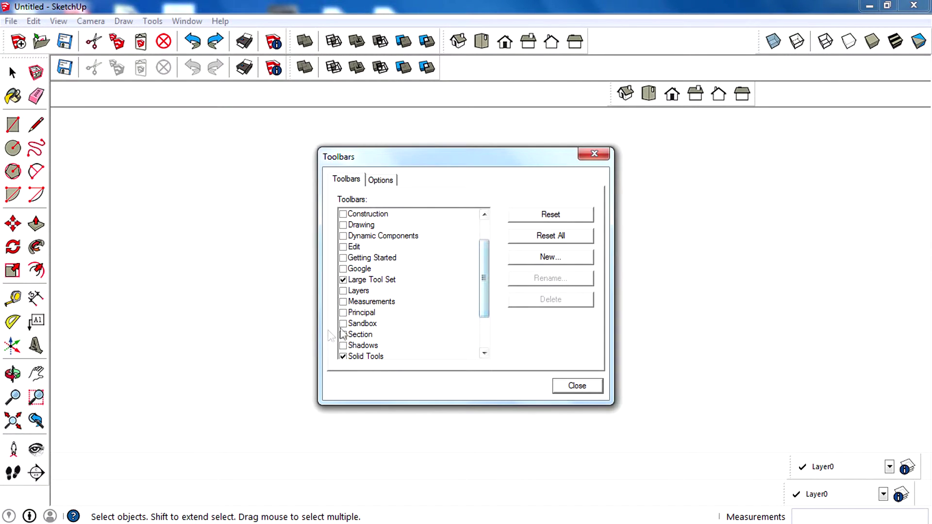
left_click(342, 323)
left_click(575, 389)
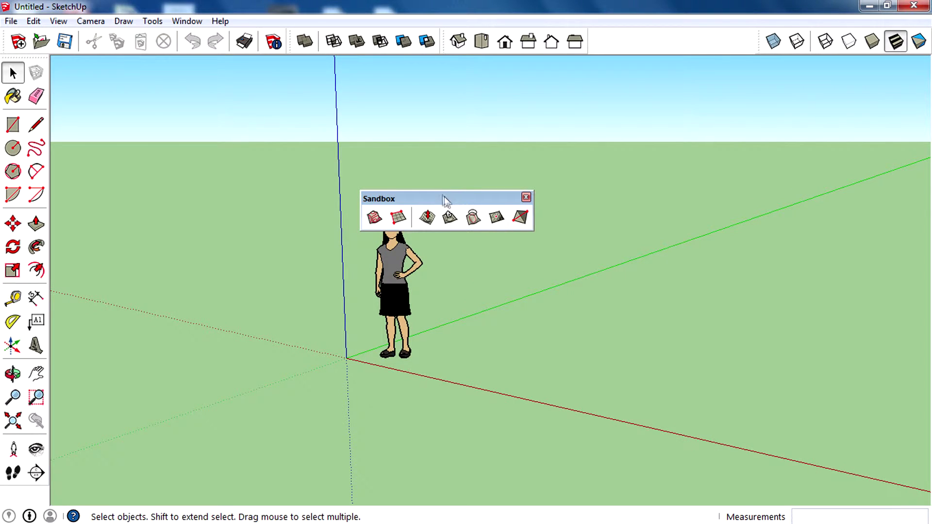
left_click_drag(443, 199, 625, 25)
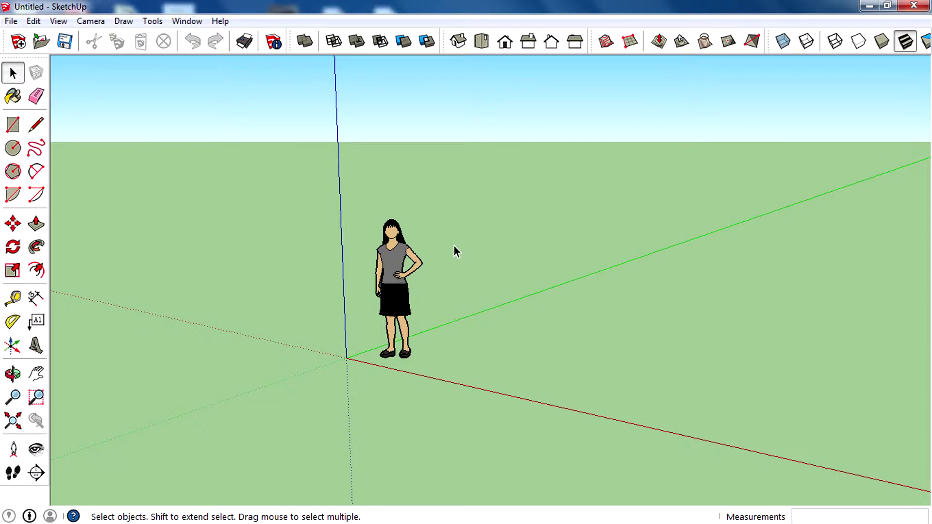
- Enable the Layers toolbar and dock it at the bottom right above the Measurements box
left_click(58, 21)
left_click(84, 35)
scroll(467, 293, "down", 2)
left_click(343, 269)
left_click(577, 385)
left_click_drag(724, 311, 721, 358)
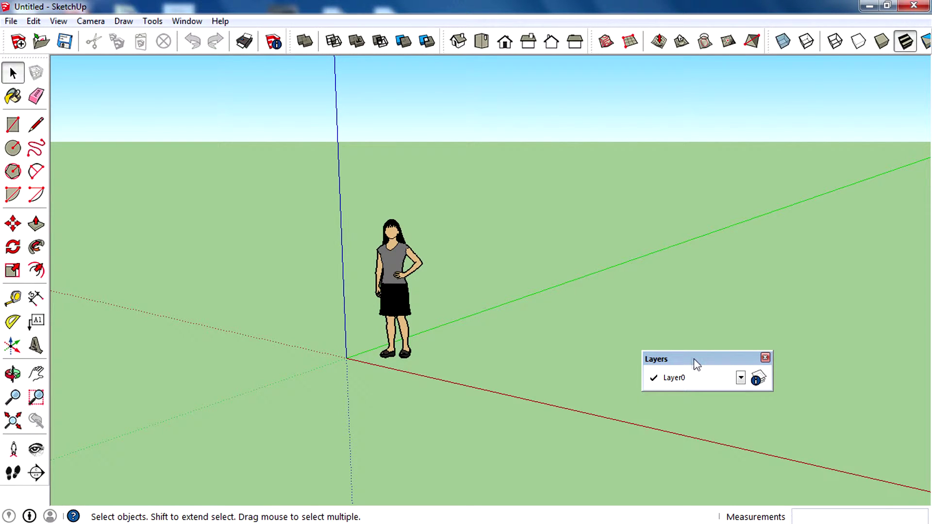
left_click_drag(679, 358, 734, 501)
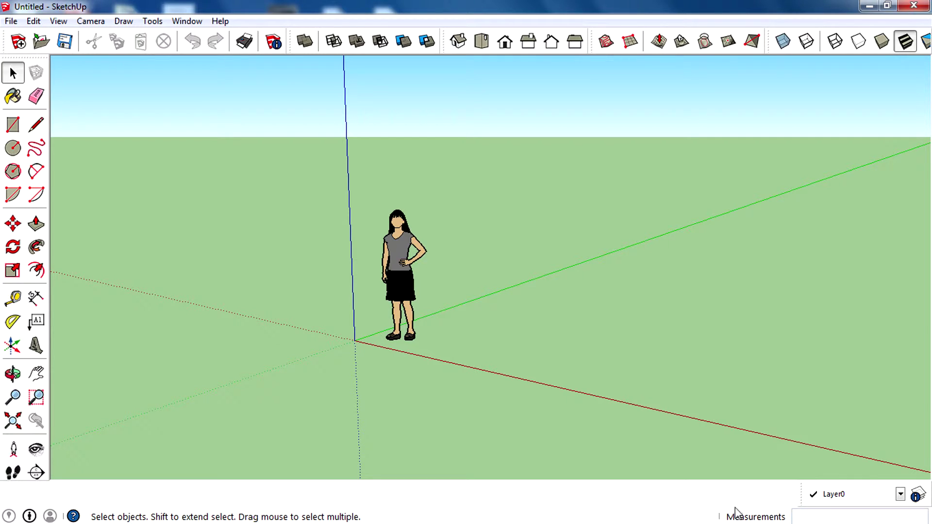
- Dismiss the status bar options and select the default person figure
right_click(658, 518)
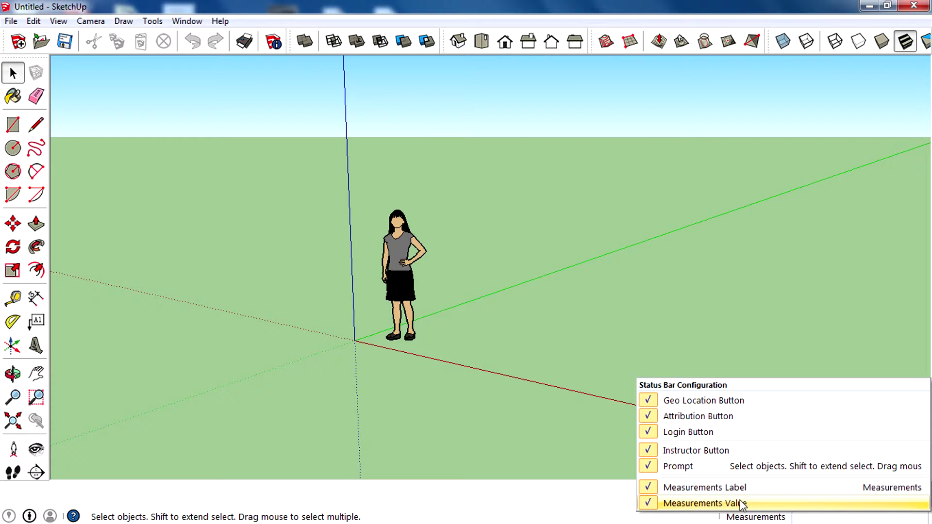
left_click(578, 336)
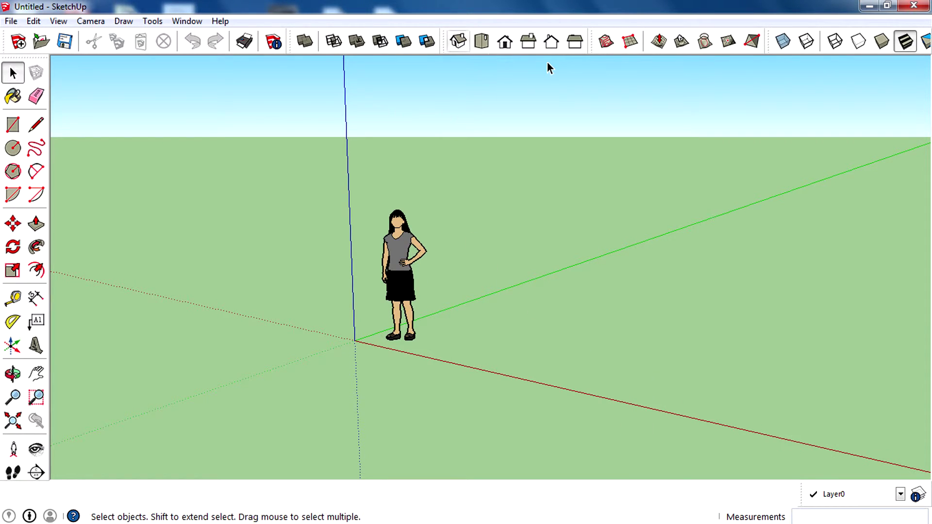
left_click(410, 240)
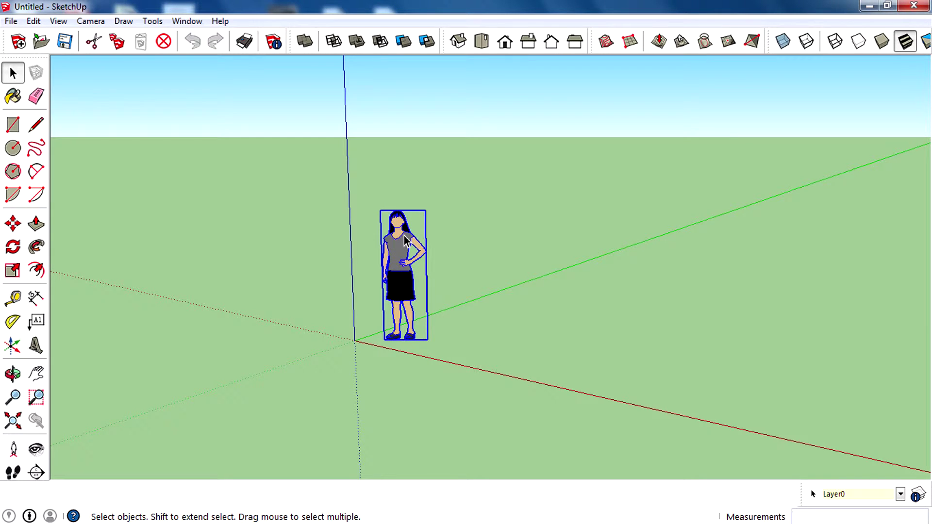
- Delete the selected person figure and orbit to look across the empty ground
key("Delete")
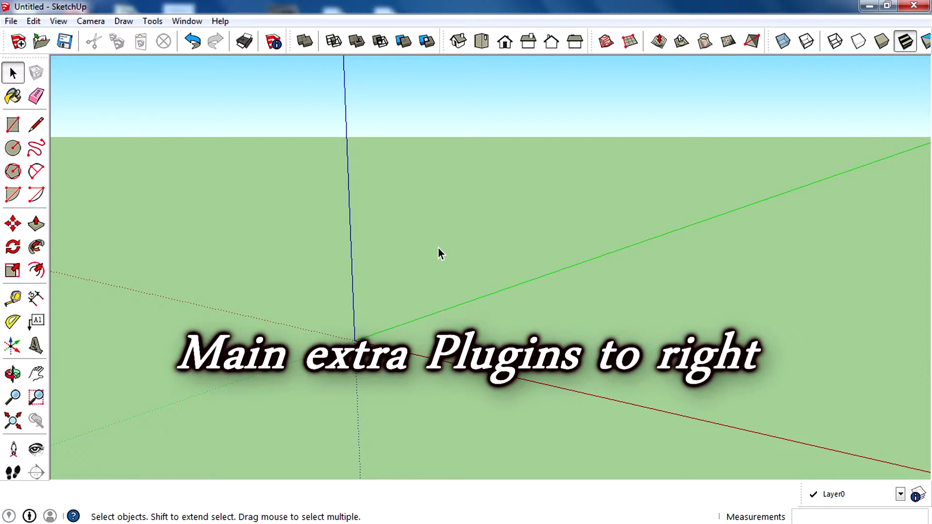
scroll(291, 275, "down", 2)
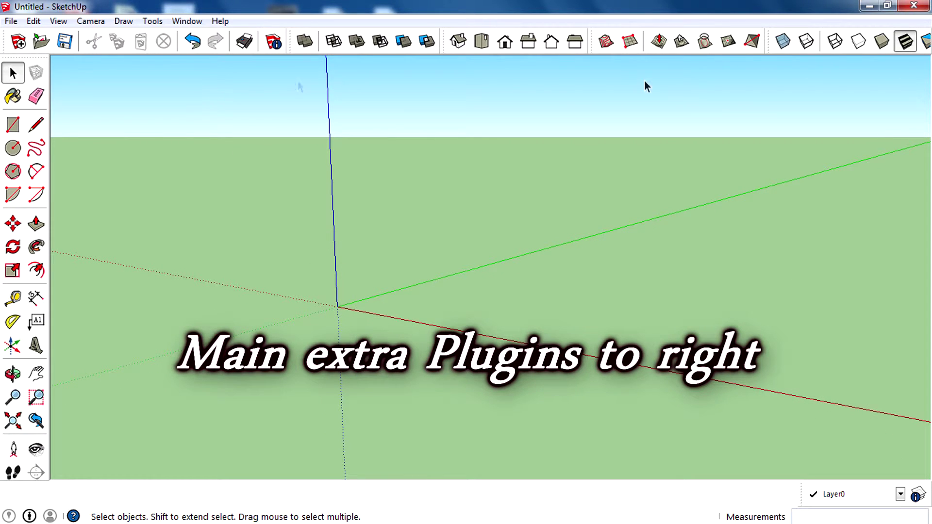
scroll(308, 274, "up", 2)
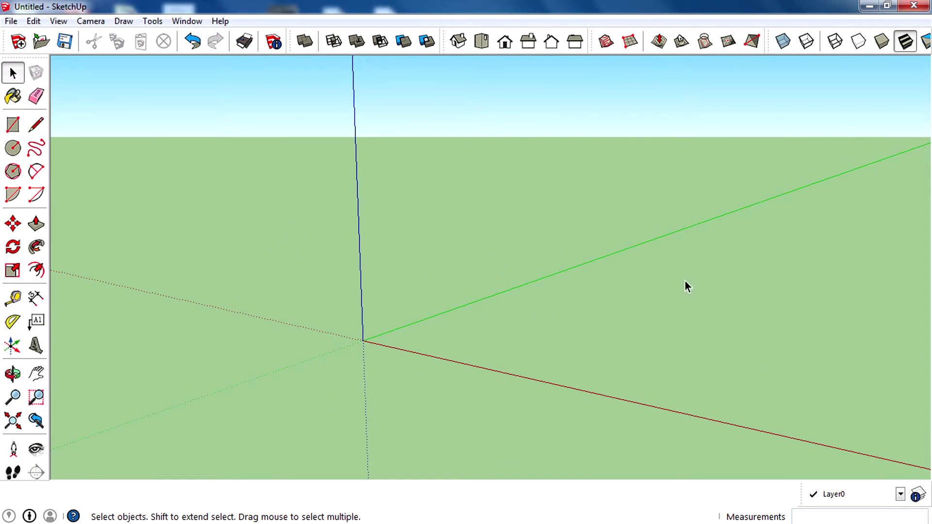
middle_click_drag(449, 320, 626, 258)
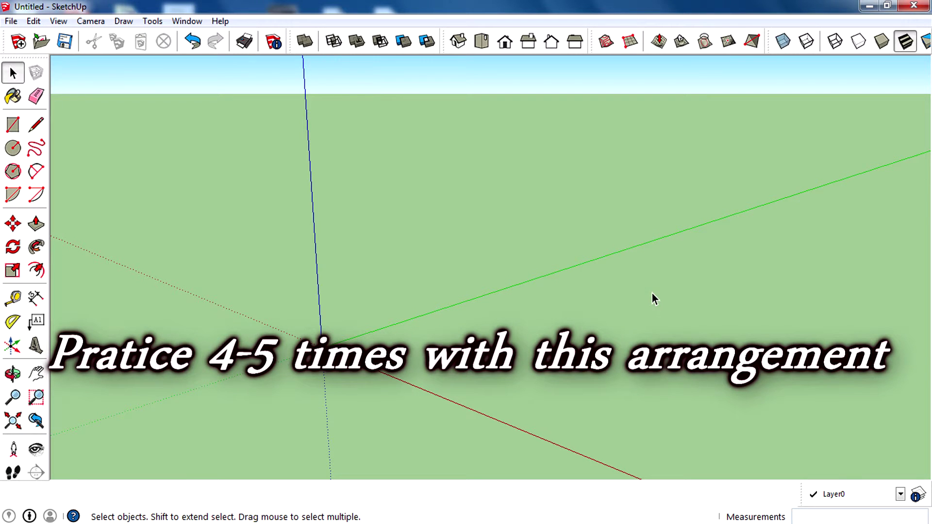
- Draw a practice four-sided face on the ground with the Line tool
left_click(36, 125)
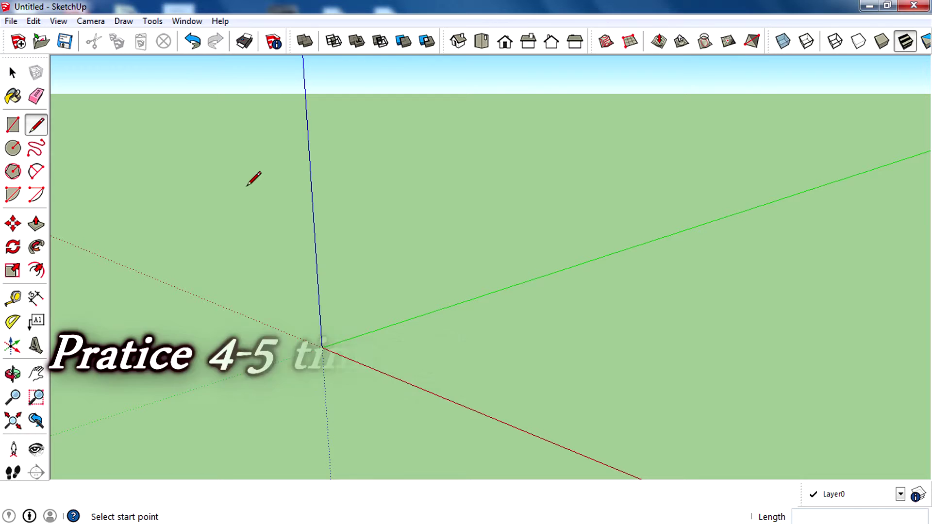
left_click(304, 324)
left_click(652, 264)
left_click(680, 373)
left_click(370, 398)
left_click(304, 324)
middle_click_drag(403, 293, 461, 252)
- Box-select the practice face with its edges and delete them
key("space")
left_click(10, 69)
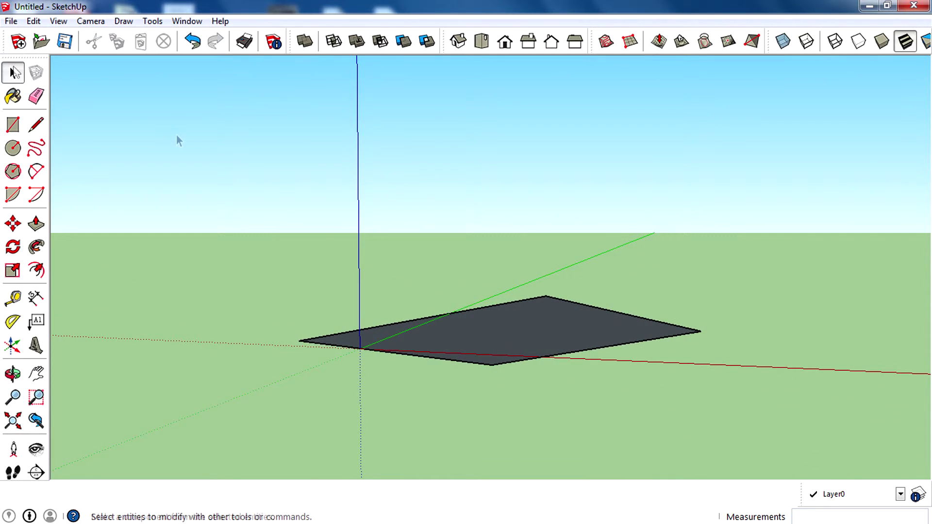
left_click_drag(202, 179, 761, 412)
key("Delete")
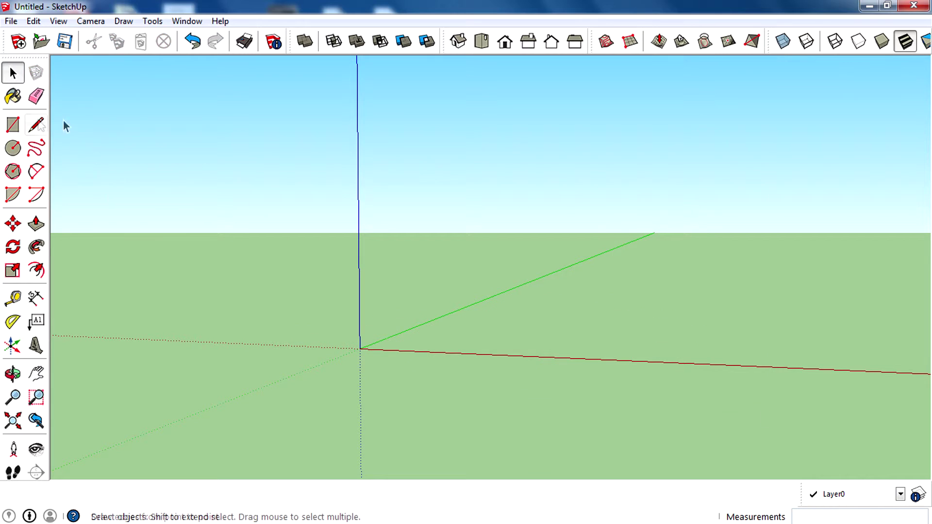
left_click(38, 125)
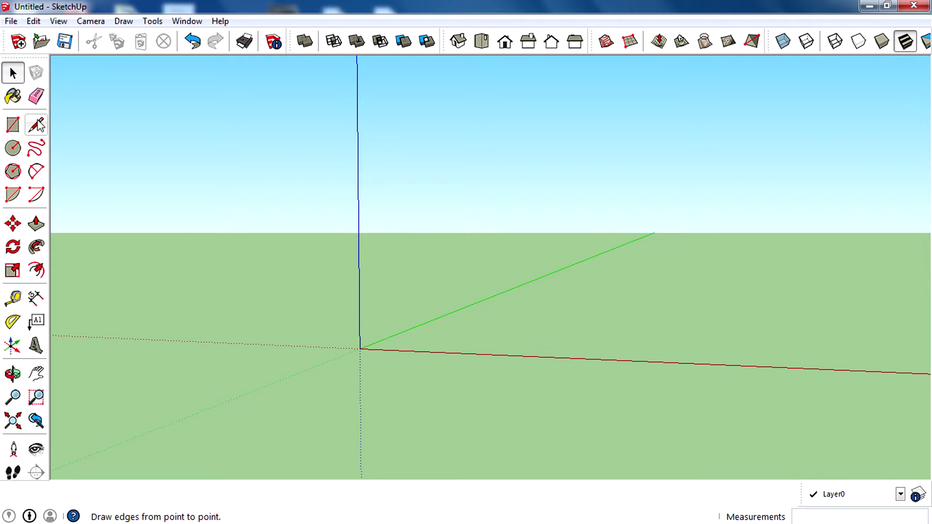